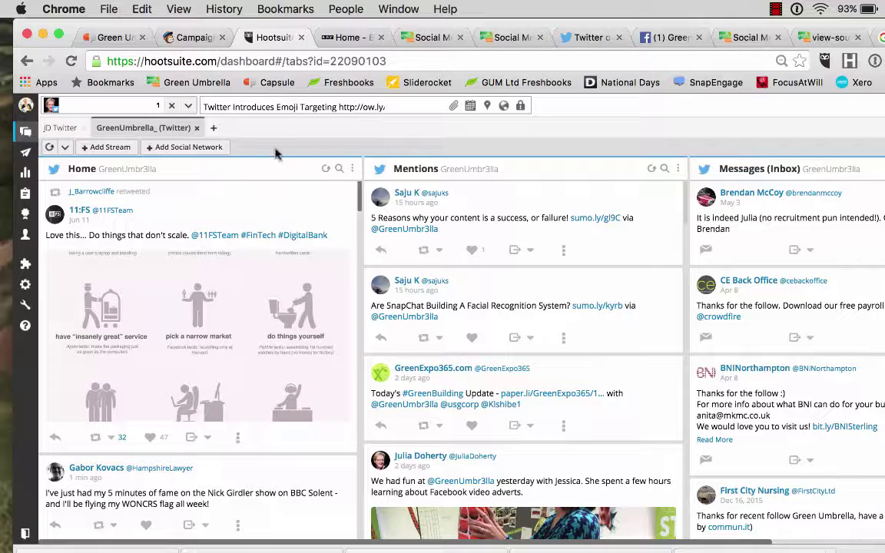
# Add a new dashboard tab and name it 'RSS Feeds'
pyautogui.click(215, 131)
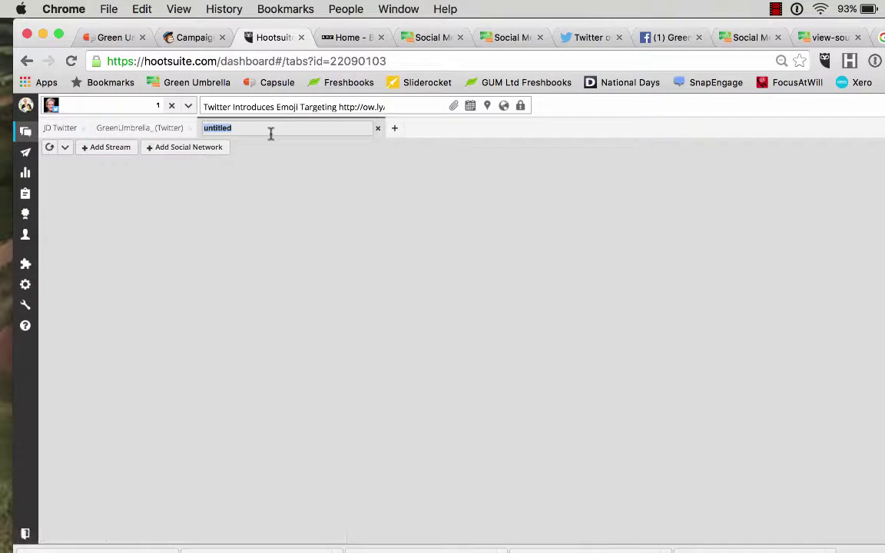
pyautogui.write('RSS Feeds')
pyautogui.press('Return')
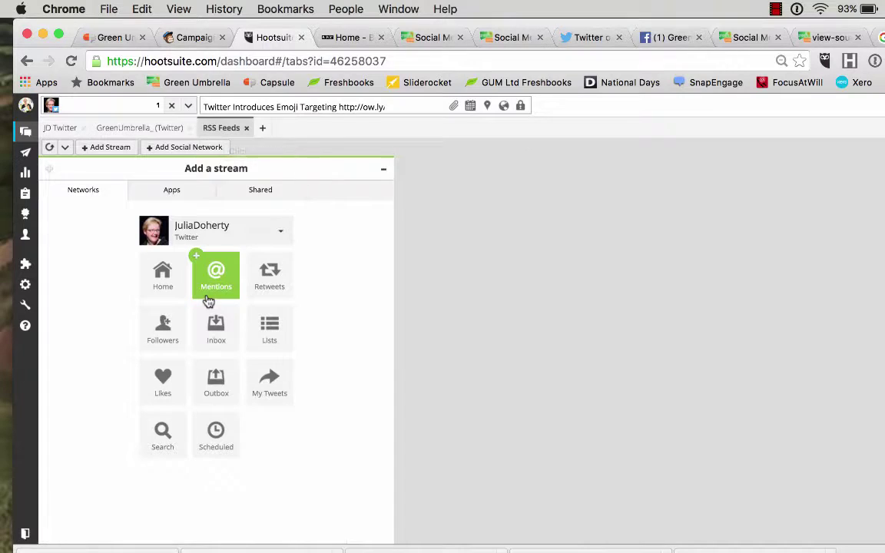
pyautogui.moveTo(27, 284)
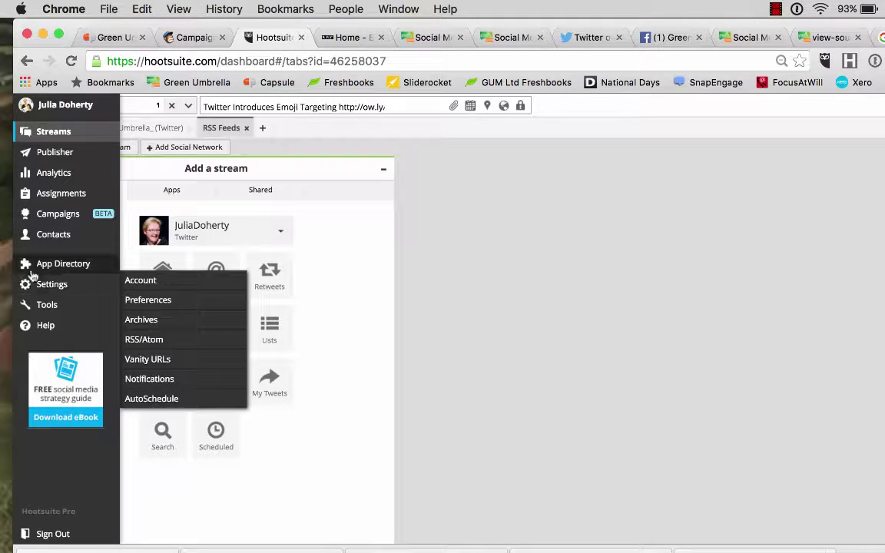
pyautogui.click(93, 264)
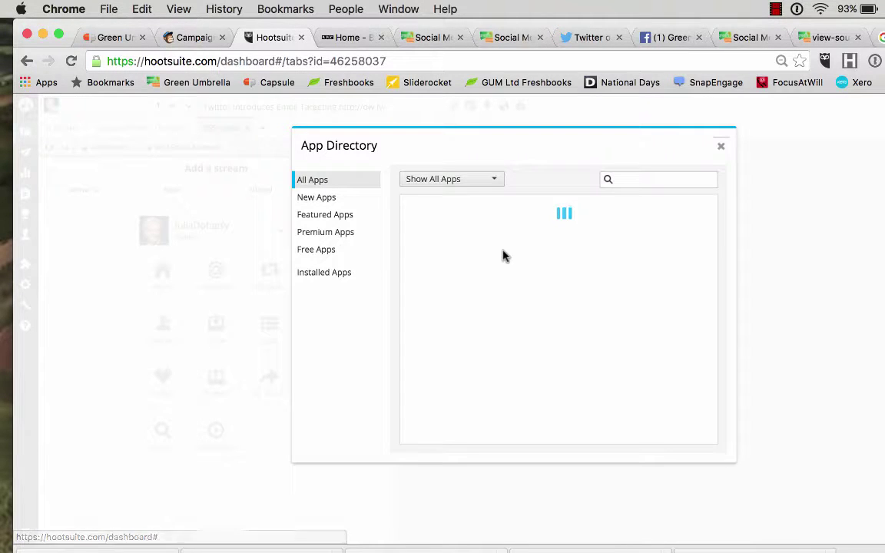
pyautogui.click(641, 182)
pyautogui.write('hootsui')
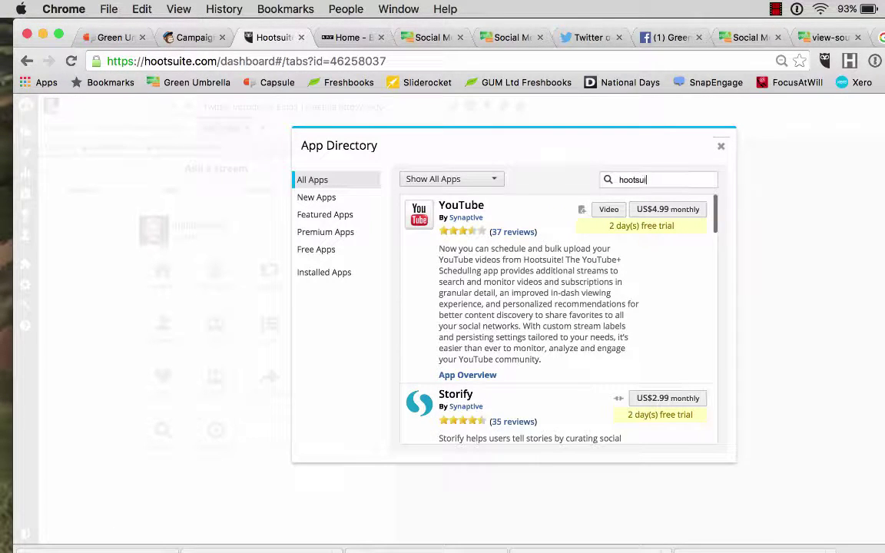
pyautogui.write('te syn')
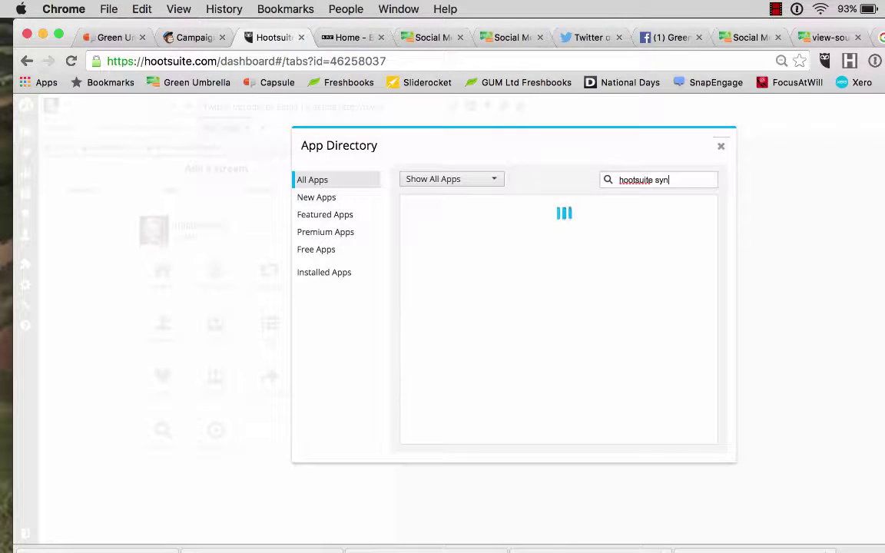
pyautogui.press('BackSpace')
pyautogui.press('BackSpace')
pyautogui.press('BackSpace')
pyautogui.press('BackSpace')
pyautogui.press('BackSpace')
pyautogui.press('BackSpace')
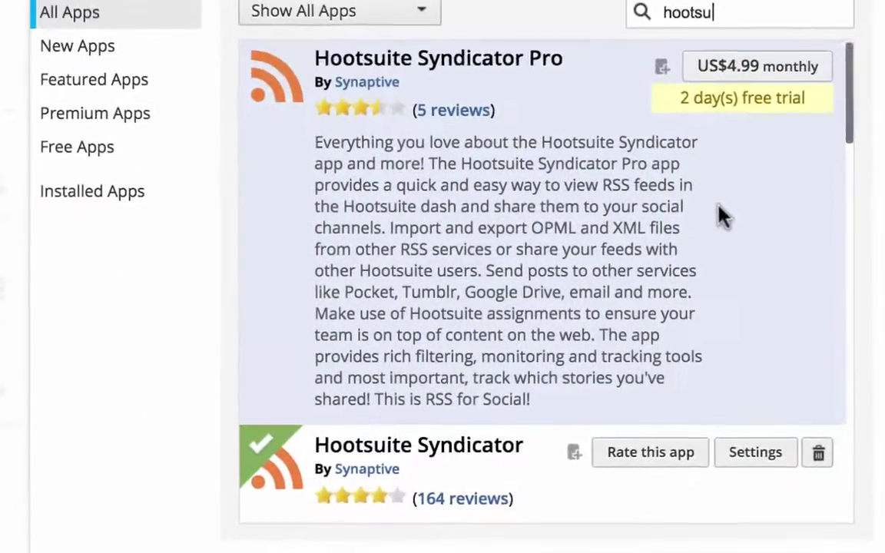
pyautogui.scroll(-3, 651, 285)
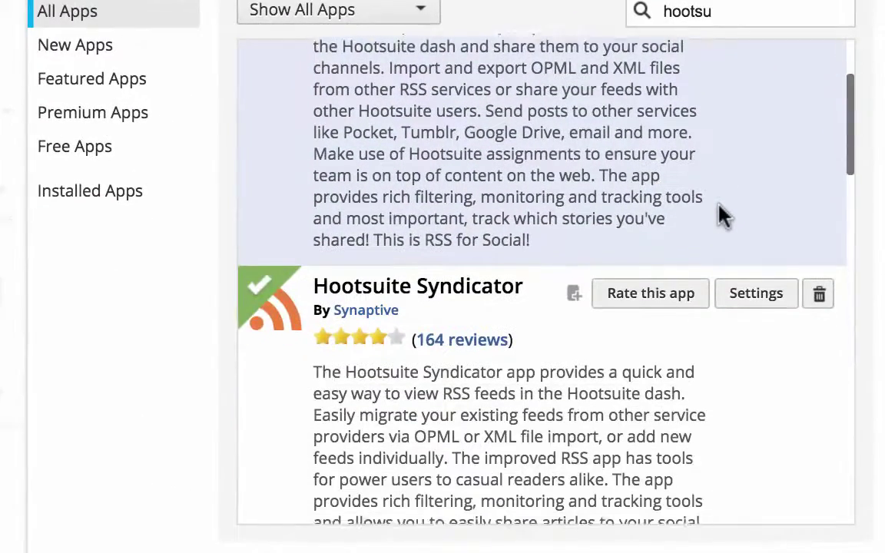
pyautogui.scroll(3, 722, 216)
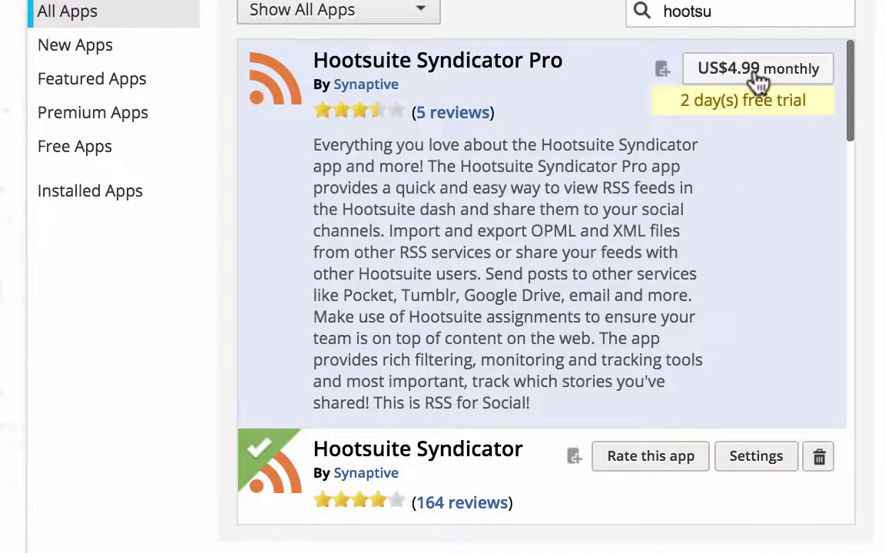
pyautogui.scroll(-3, 541, 325)
pyautogui.scroll(-2, 540, 324)
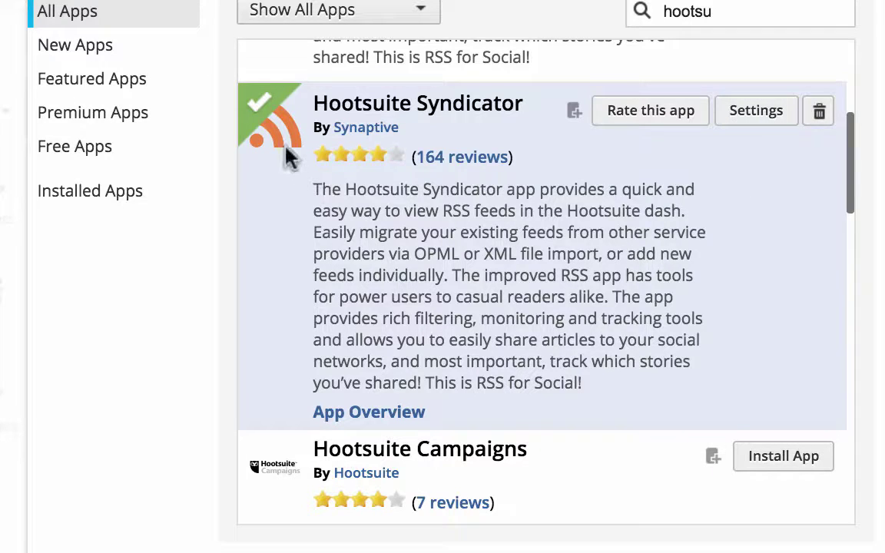
pyautogui.moveTo(249, 121)
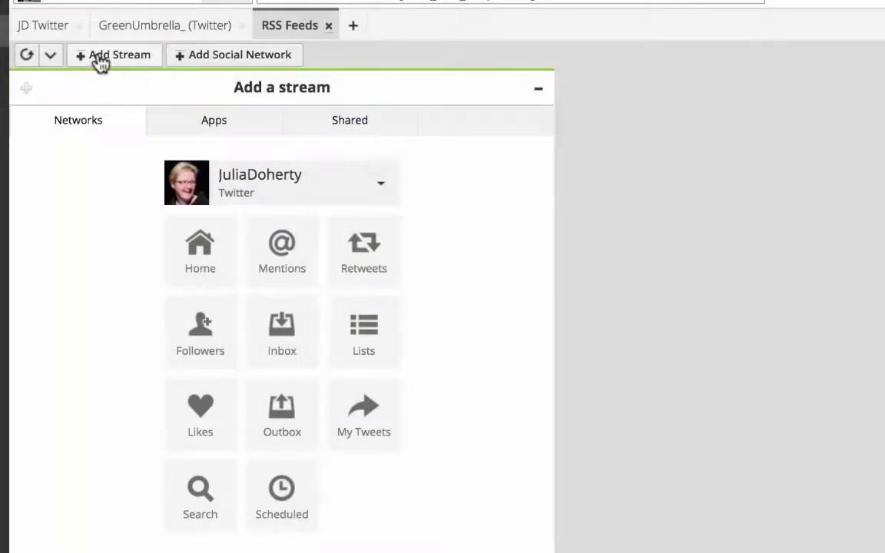
# Add a Hootsuite Syndicator stream from the Apps stream types to the RSS Feeds tab
pyautogui.click(99, 60)
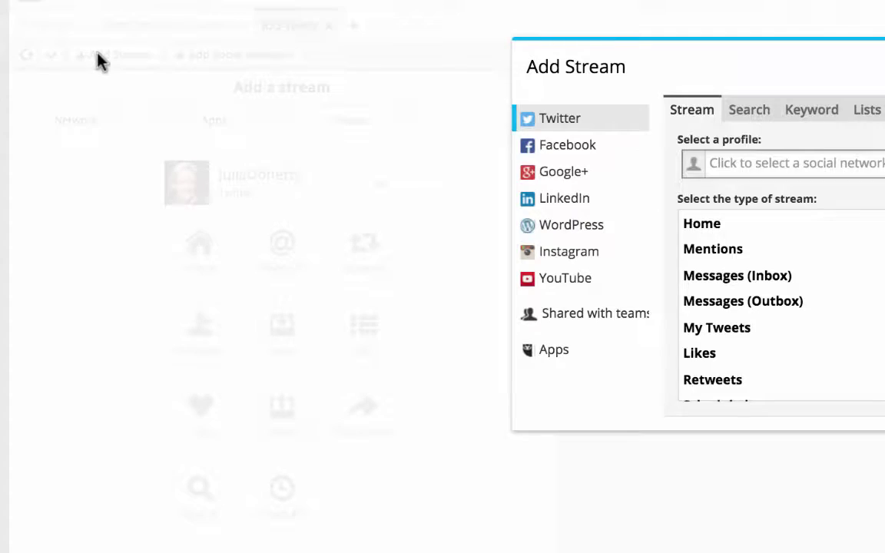
pyautogui.click(680, 162)
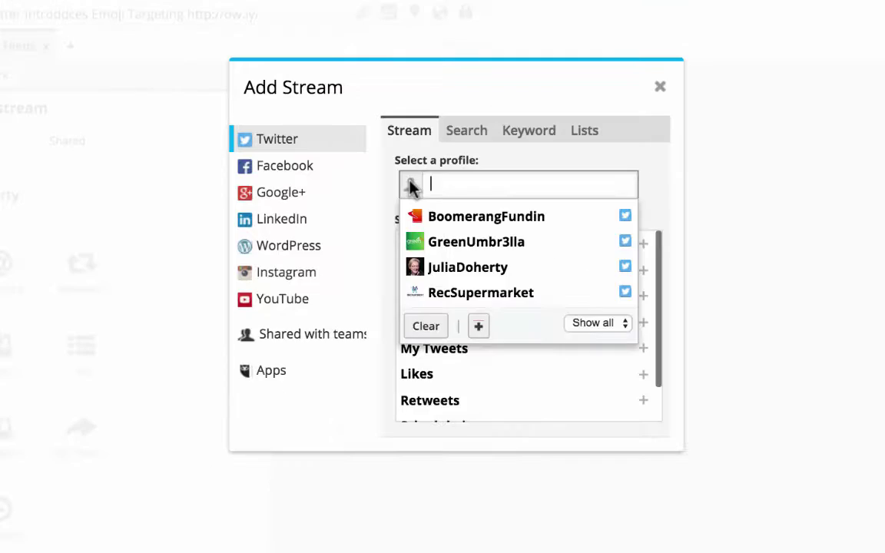
pyautogui.click(269, 376)
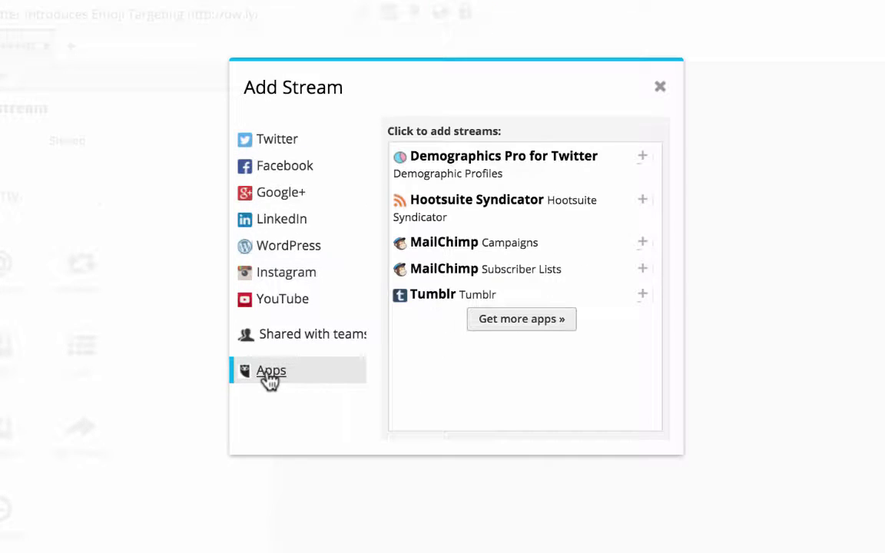
pyautogui.click(485, 212)
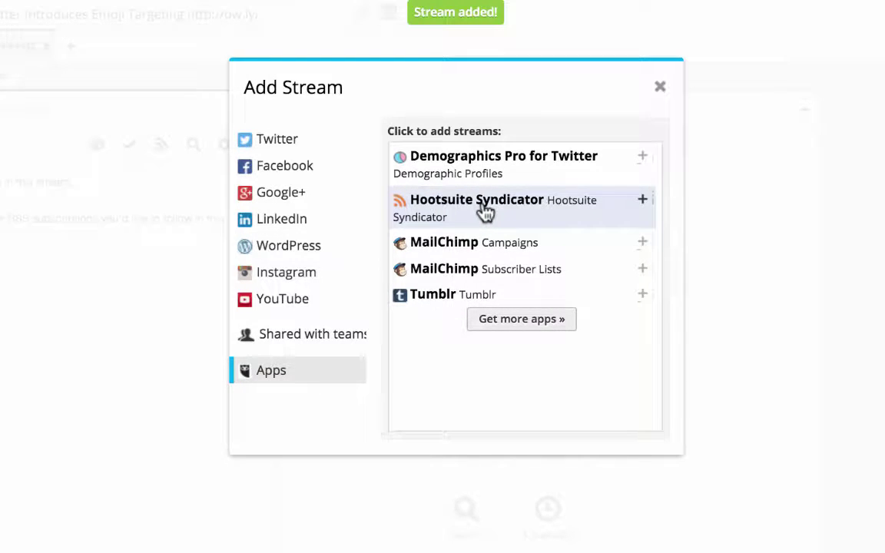
pyautogui.click(662, 89)
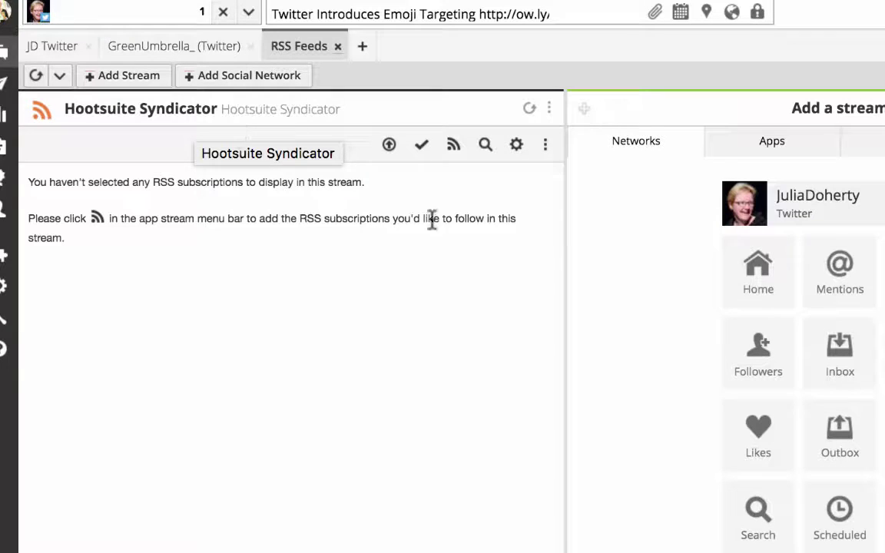
# Rename the Syndicator stream to 'Green Umbrella Feed' in its settings and save
pyautogui.click(519, 148)
pyautogui.click(82, 241)
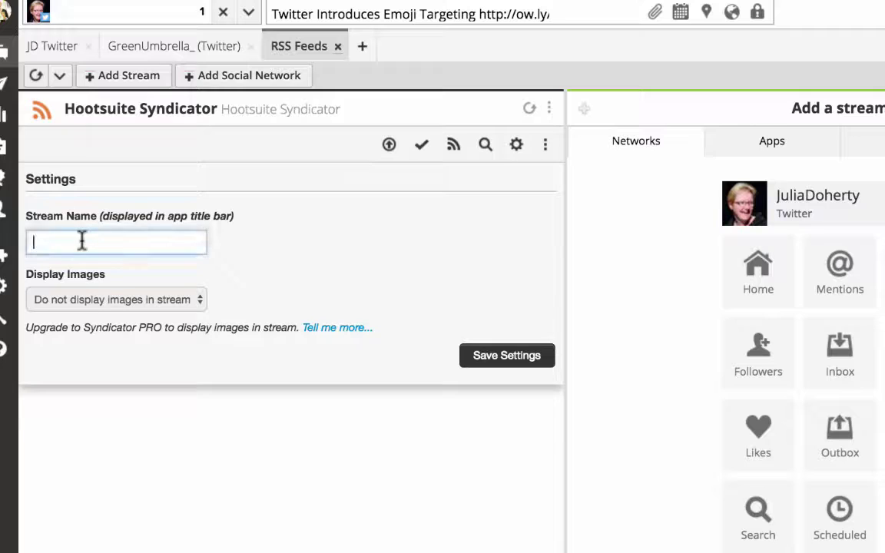
pyautogui.write('Green')
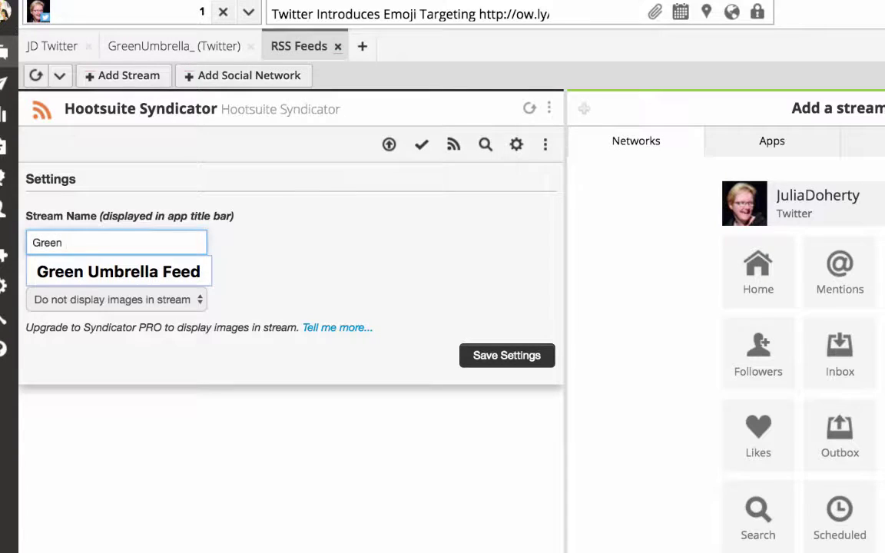
pyautogui.press('Down')
pyautogui.press('Return')
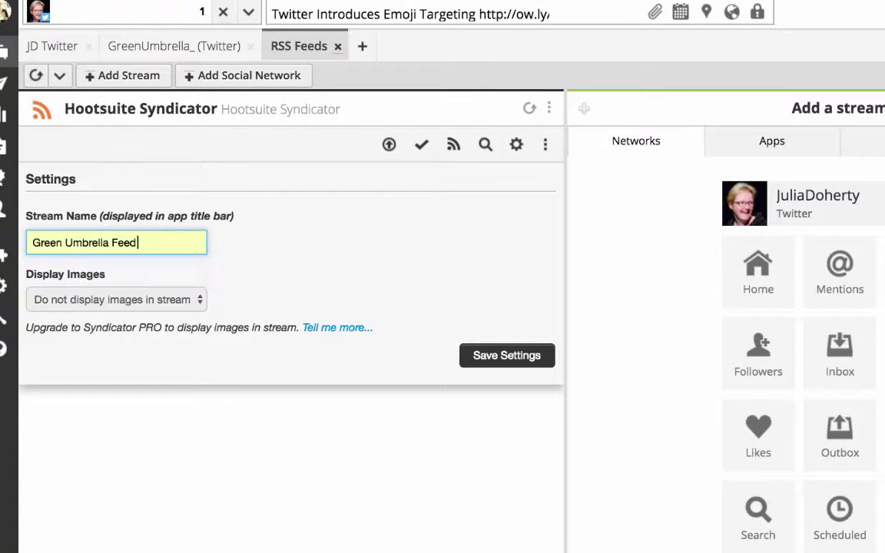
pyautogui.click(509, 364)
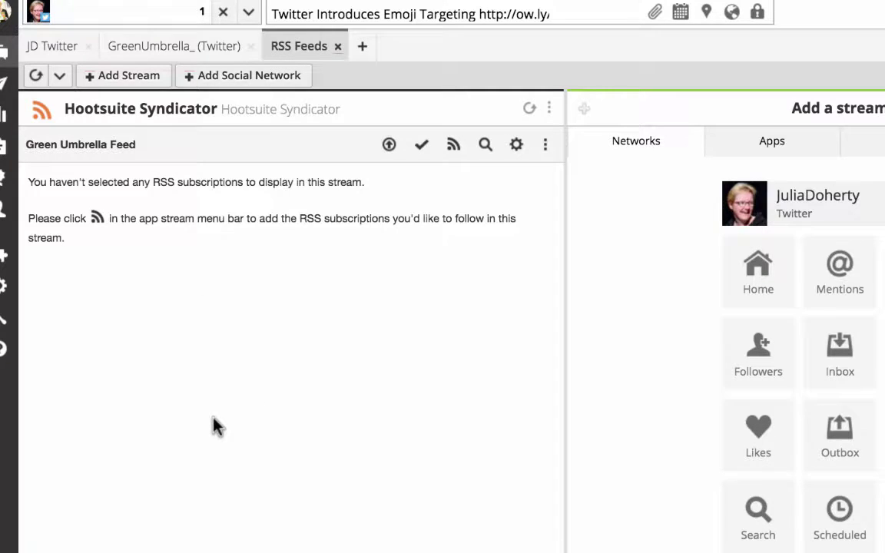
# Delete the existing green-umbrella.biz subscription in Subscription Manager and ready the Add RSS field
pyautogui.click(453, 146)
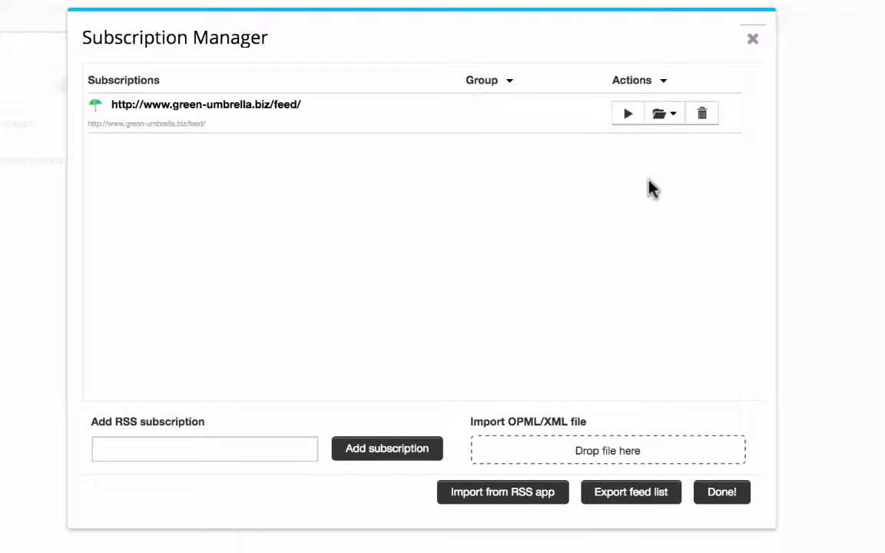
pyautogui.click(703, 114)
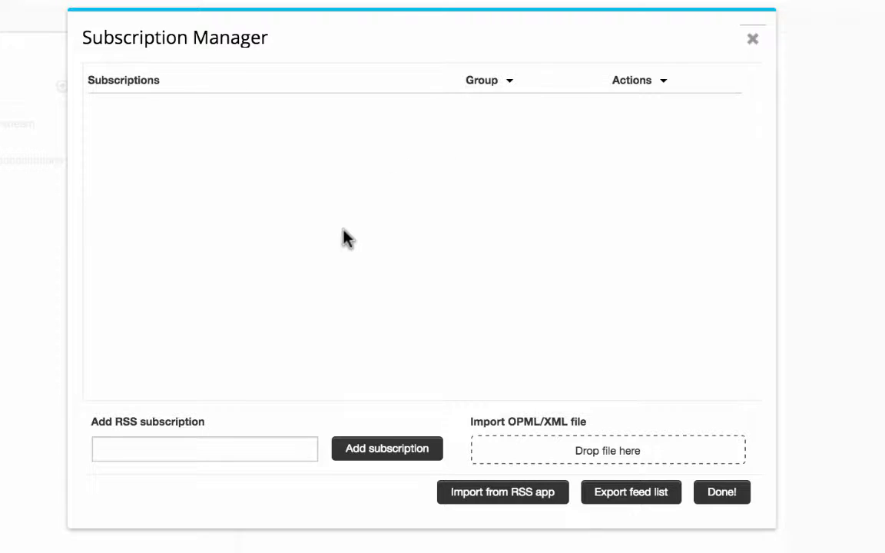
pyautogui.click(123, 448)
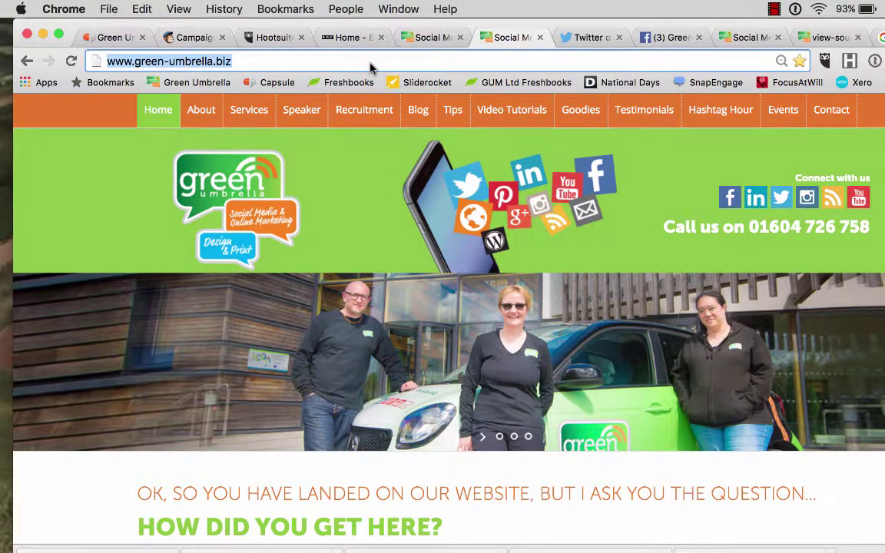
# View the Green Umbrella website's page source in a new tab
pyautogui.rightClick(349, 183)
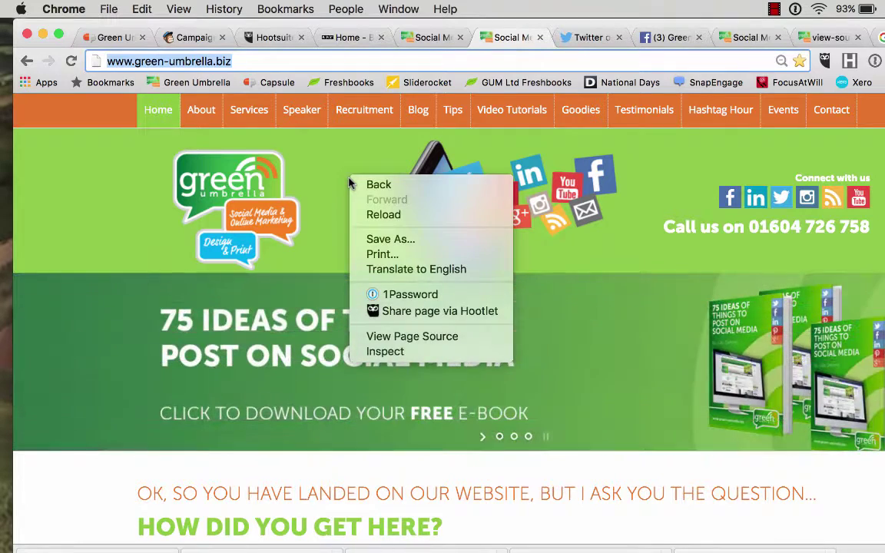
pyautogui.click(417, 343)
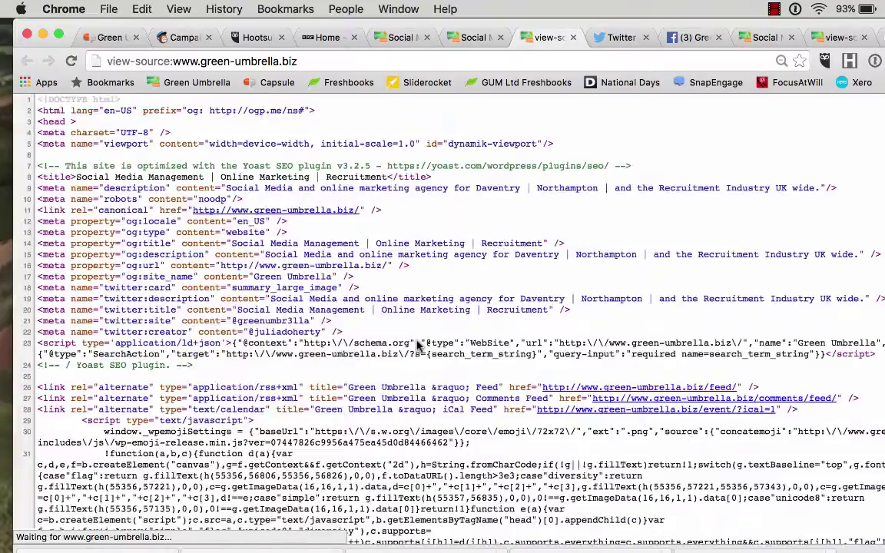
pyautogui.scroll(-10, 418, 345)
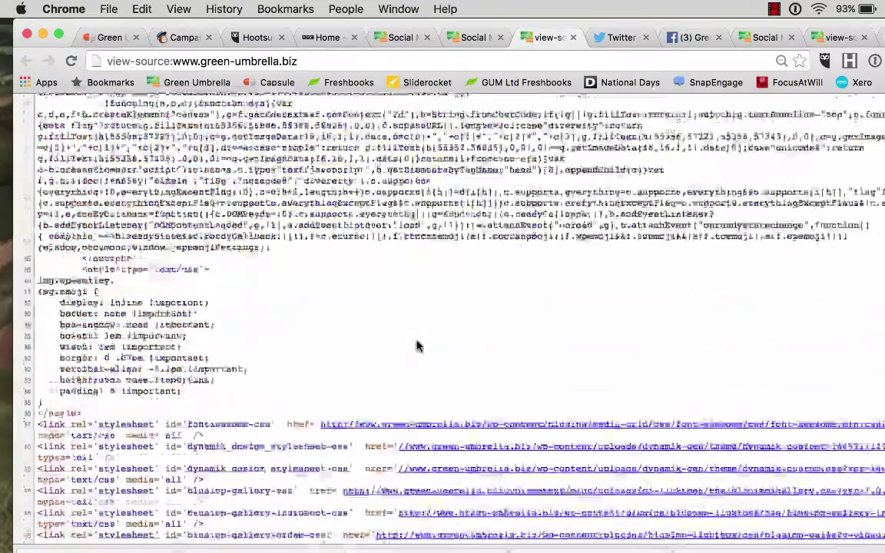
pyautogui.scroll(10, 417, 345)
pyautogui.scroll(1, 417, 345)
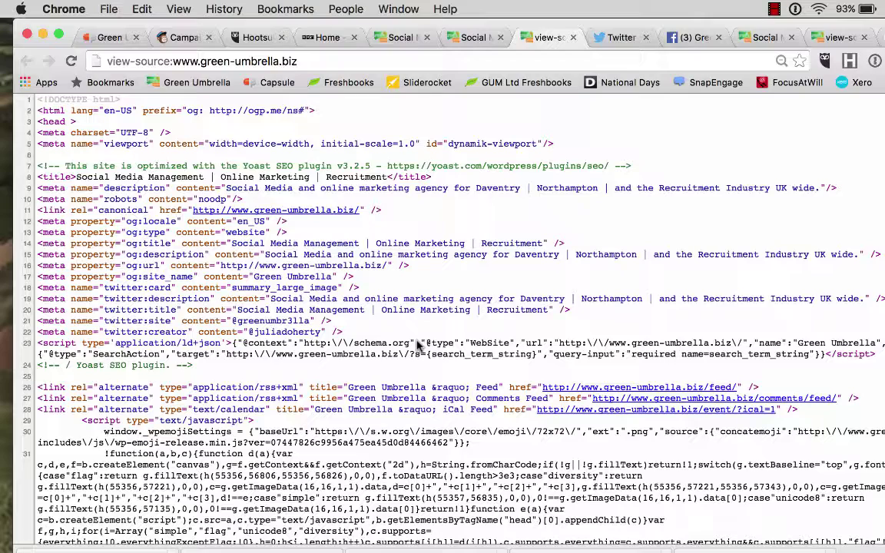
pyautogui.press('super+f')
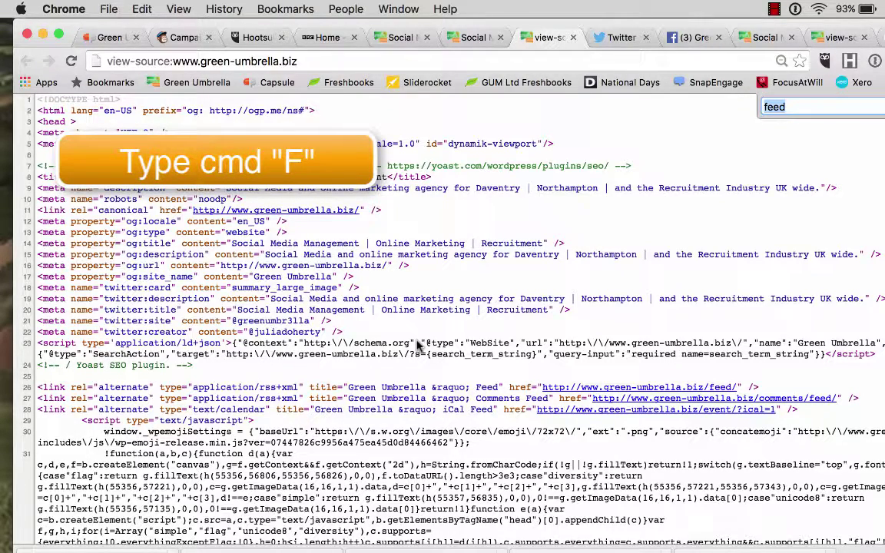
pyautogui.click(796, 107)
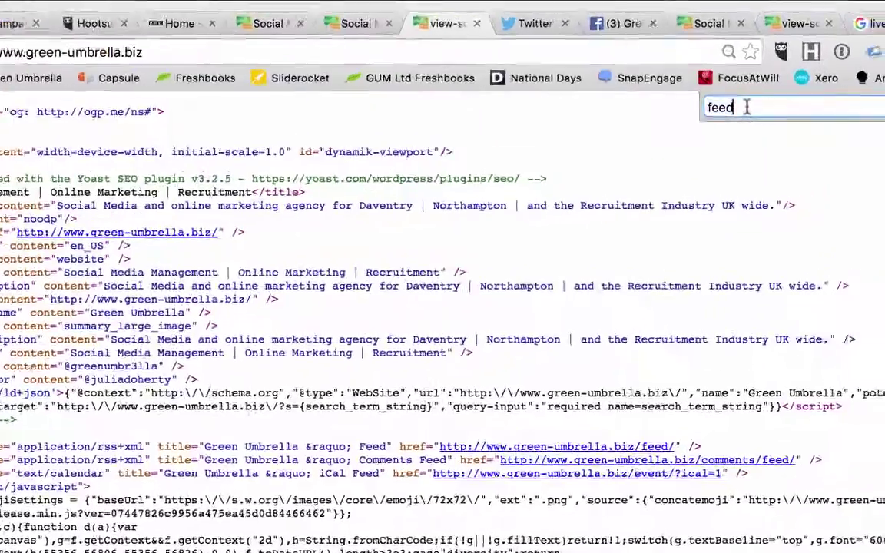
pyautogui.press('BackSpace')
pyautogui.press('BackSpace')
pyautogui.press('BackSpace')
pyautogui.press('BackSpace')
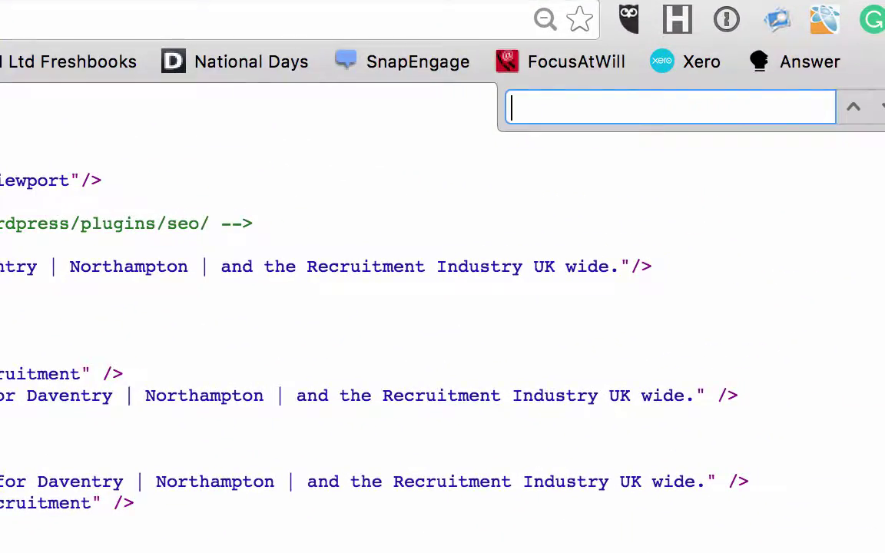
pyautogui.write('feed')
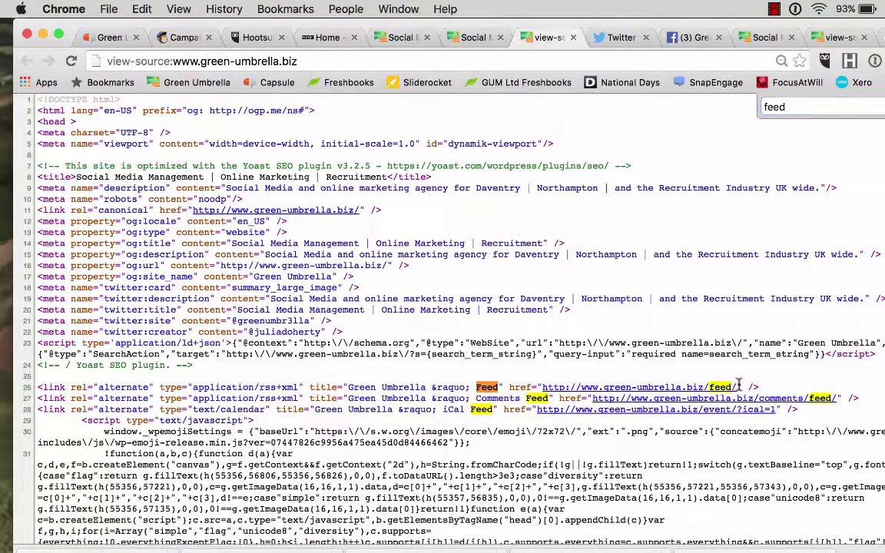
pyautogui.moveTo(736, 388); pyautogui.dragTo(545, 386)
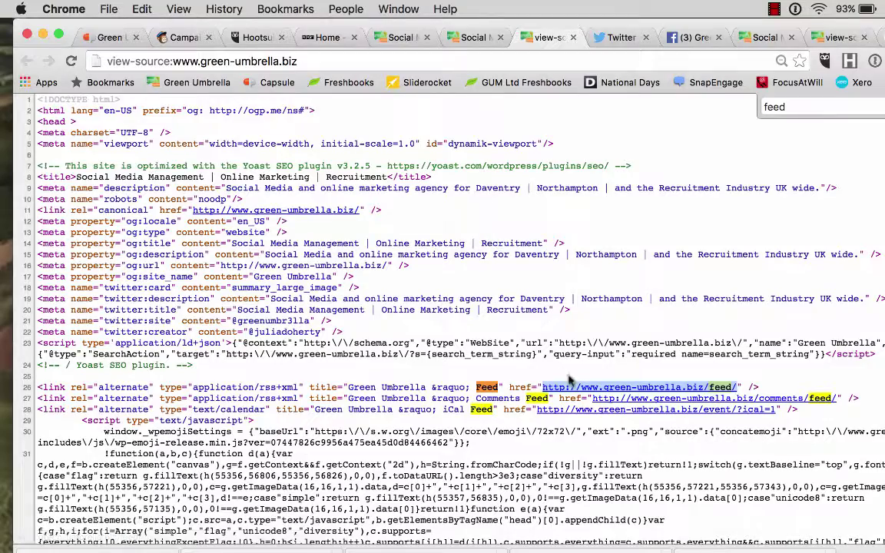
pyautogui.rightClick(567, 388)
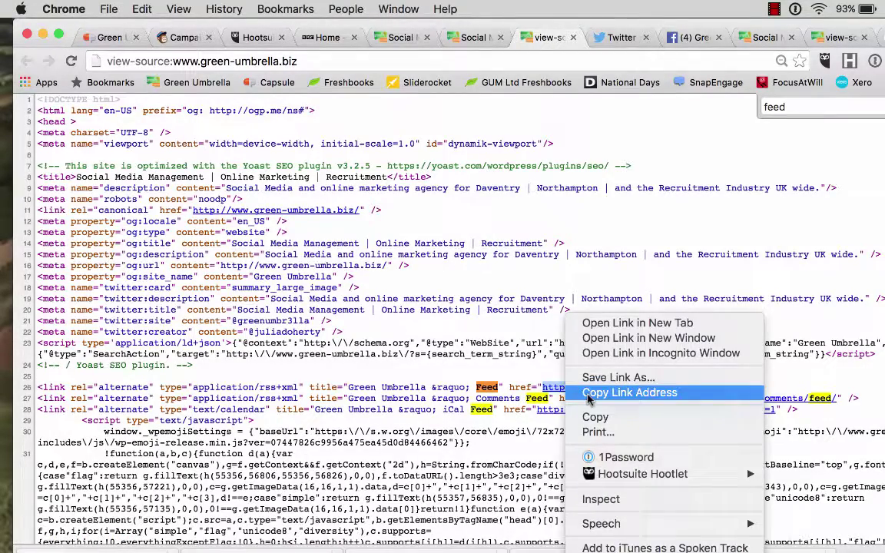
pyautogui.click(589, 396)
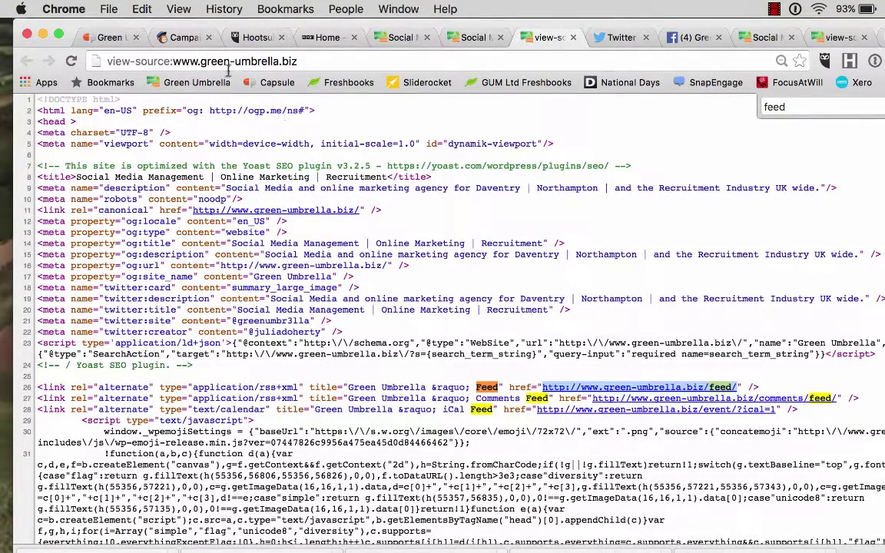
# Subscribe the Green Umbrella Feed stream to the pasted green-umbrella.biz feed and start its articles
pyautogui.click(253, 37)
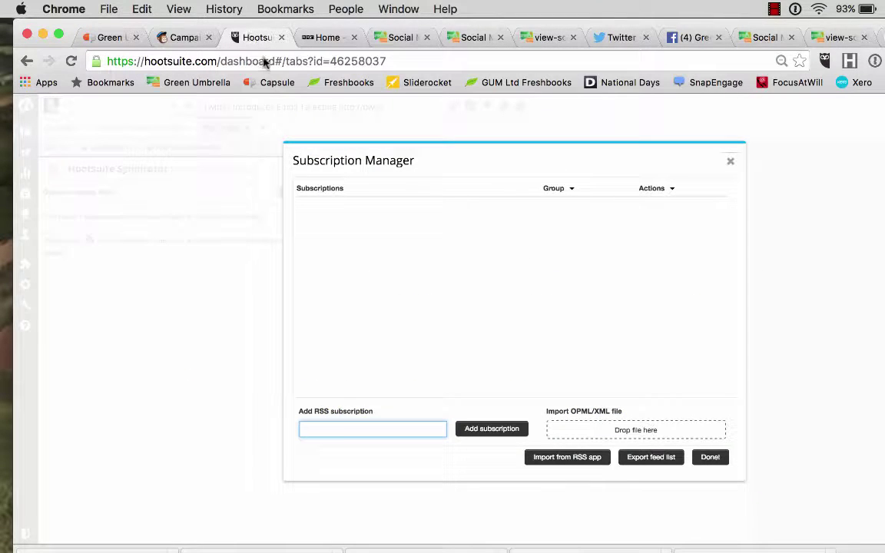
pyautogui.press('super+v')
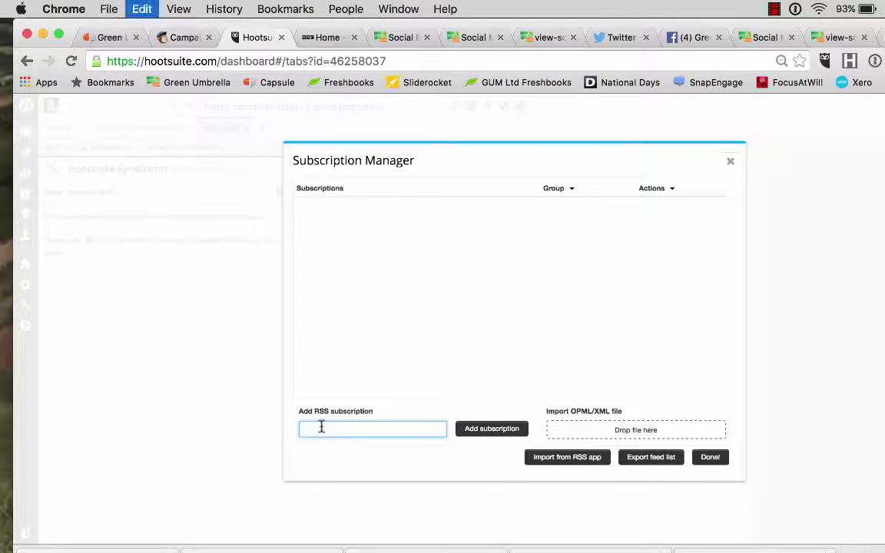
pyautogui.click(493, 432)
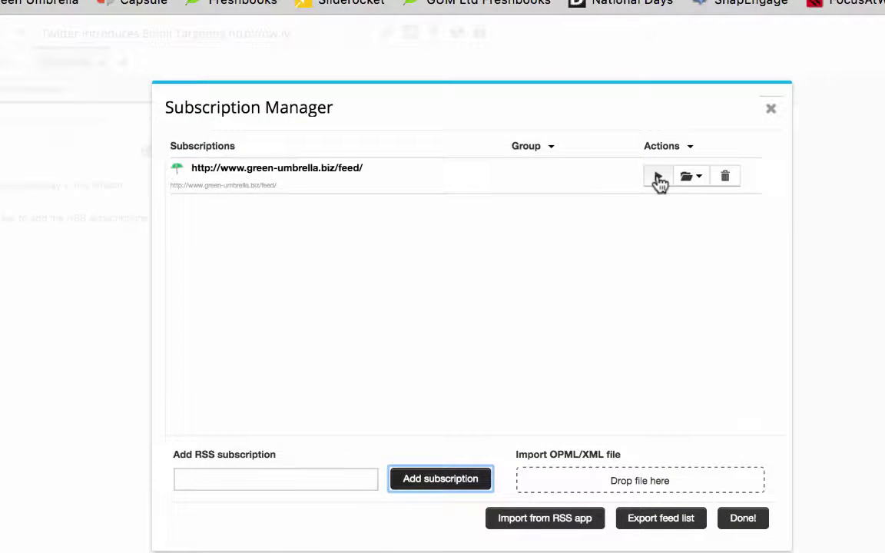
pyautogui.click(658, 177)
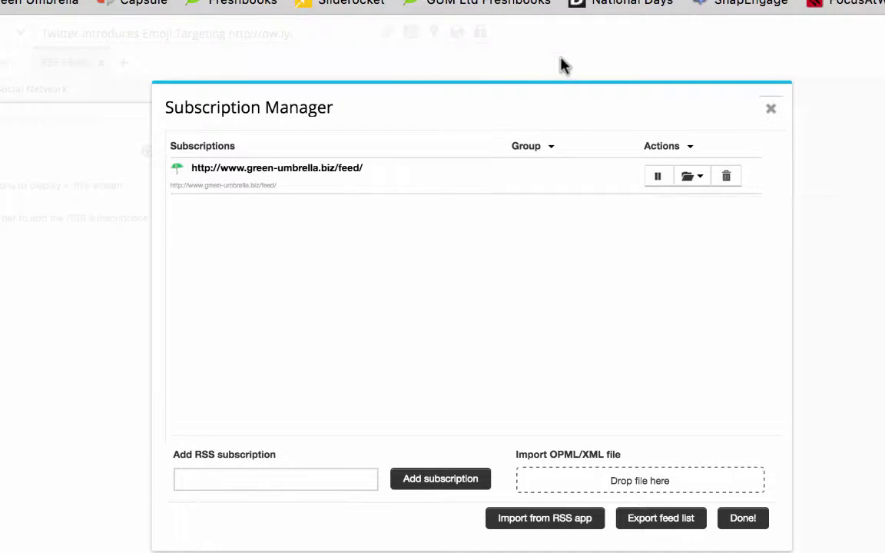
pyautogui.click(742, 519)
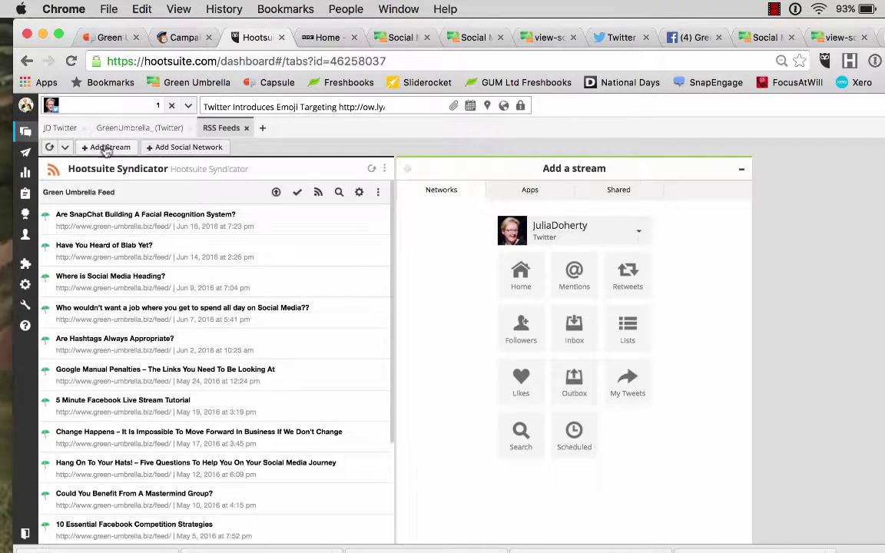
# Add a second Hootsuite Syndicator stream, then return to the Green Umbrella website tab
pyautogui.click(528, 193)
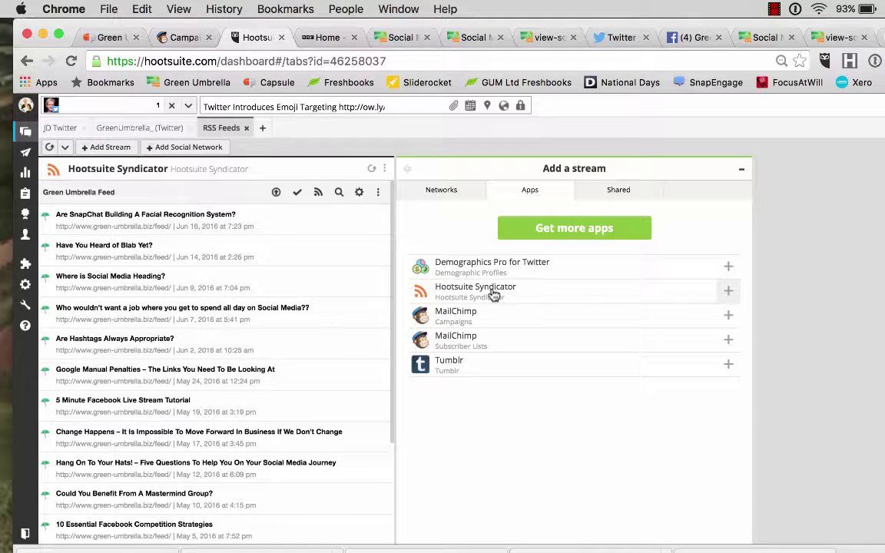
pyautogui.click(494, 296)
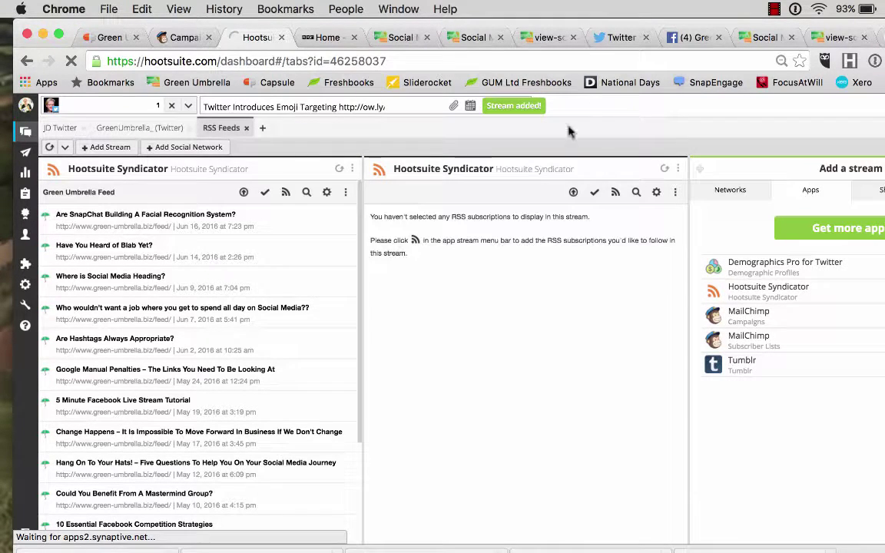
pyautogui.click(465, 39)
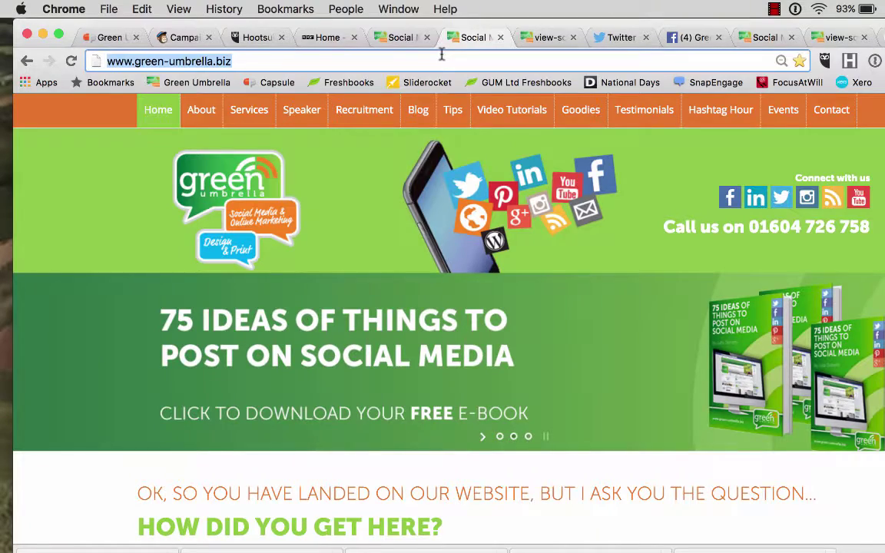
# Load socialmediaexaminer.com from the address bar and view its page source
pyautogui.write('social')
pyautogui.press('Return')
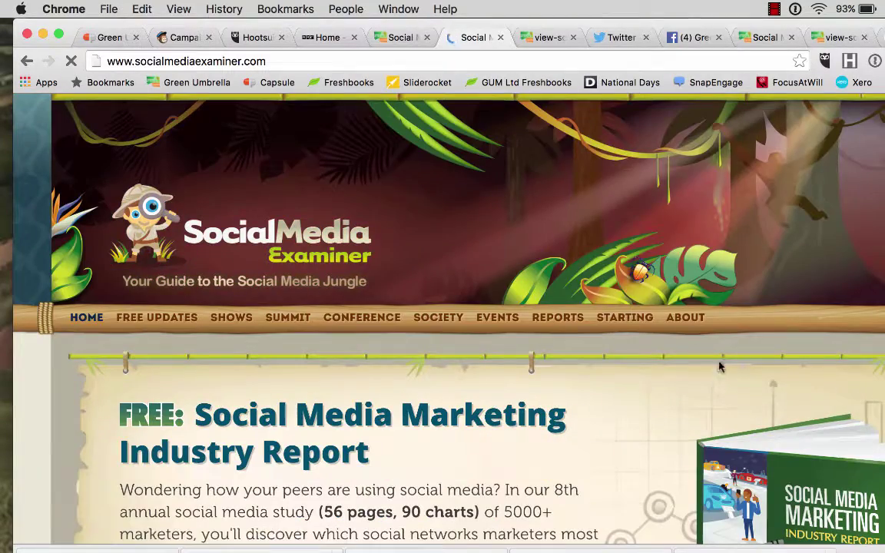
pyautogui.scroll(-15, 674, 351)
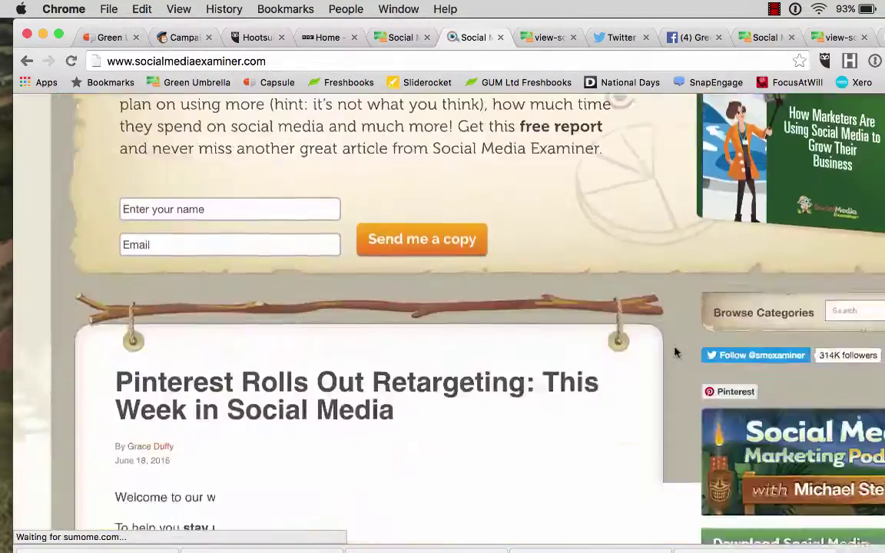
pyautogui.scroll(-15, 674, 351)
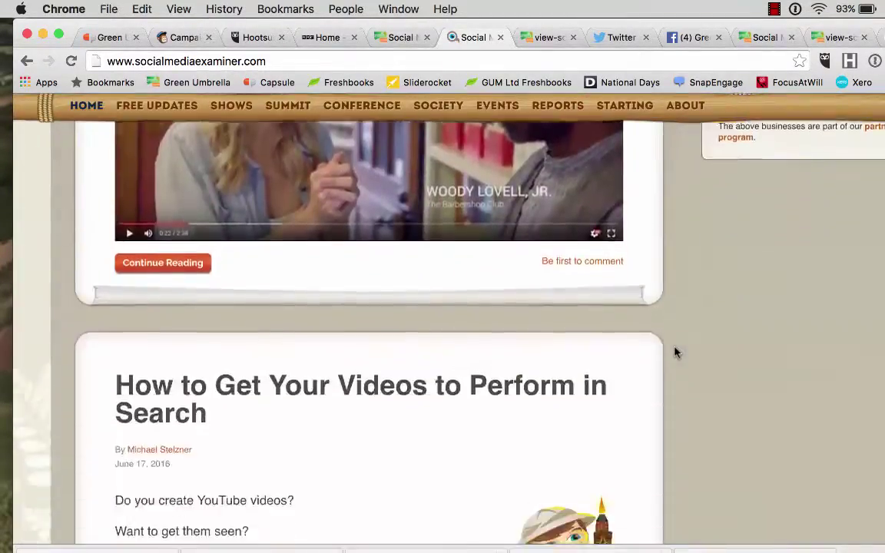
pyautogui.scroll(-15, 675, 351)
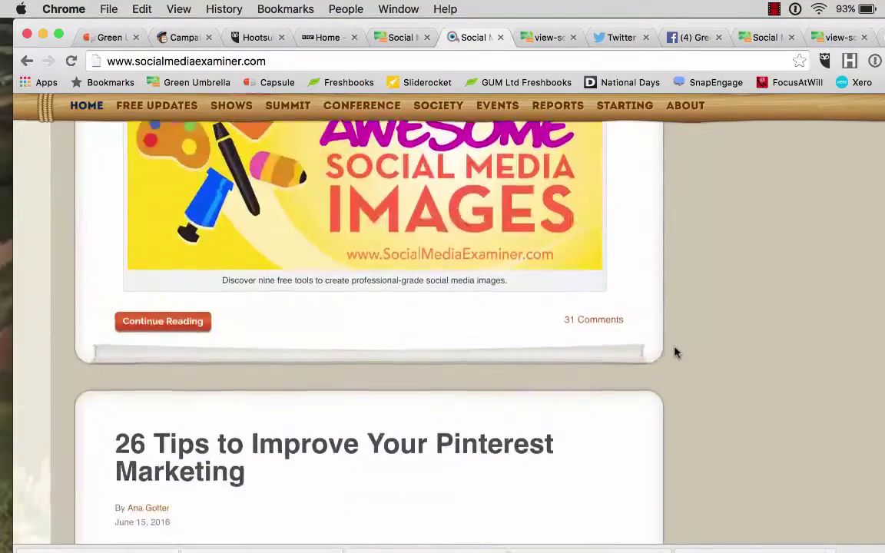
pyautogui.scroll(20, 675, 351)
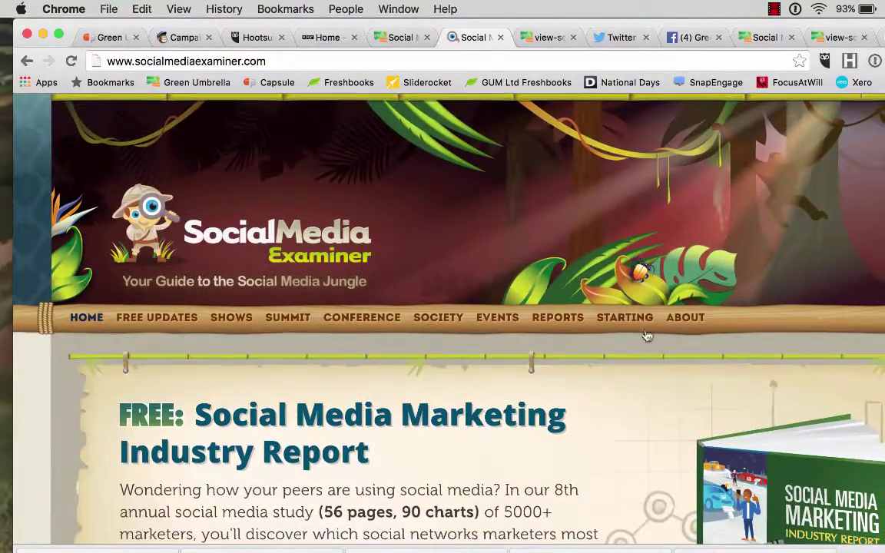
pyautogui.rightClick(476, 219)
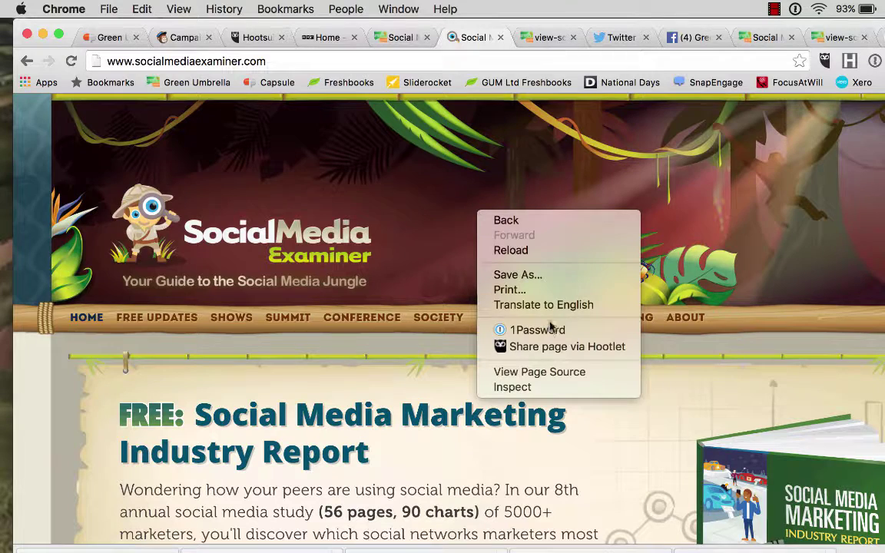
pyautogui.click(543, 372)
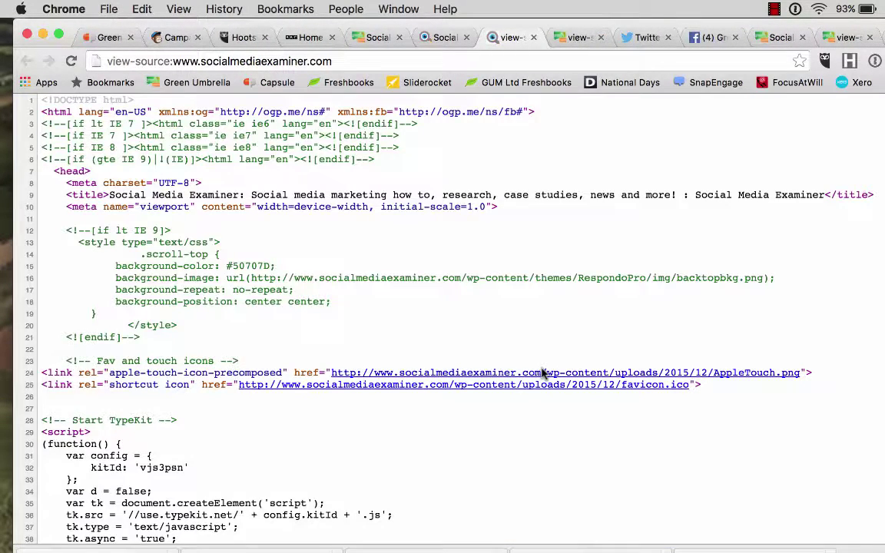
pyautogui.press('super+f')
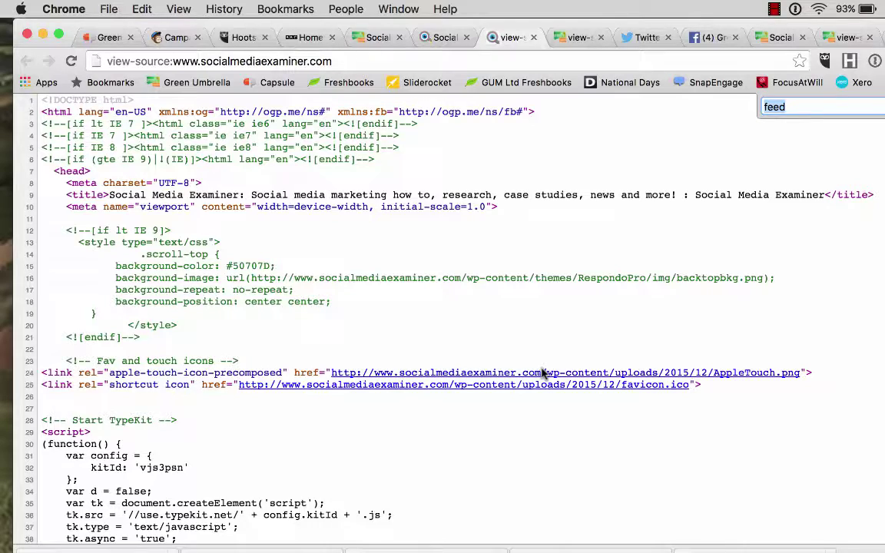
pyautogui.press('Return')
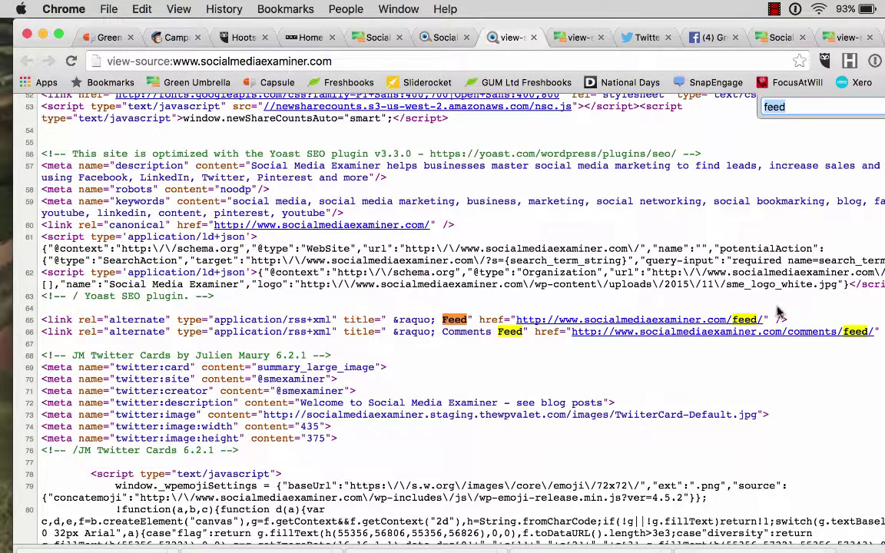
pyautogui.moveTo(765, 319); pyautogui.dragTo(517, 319)
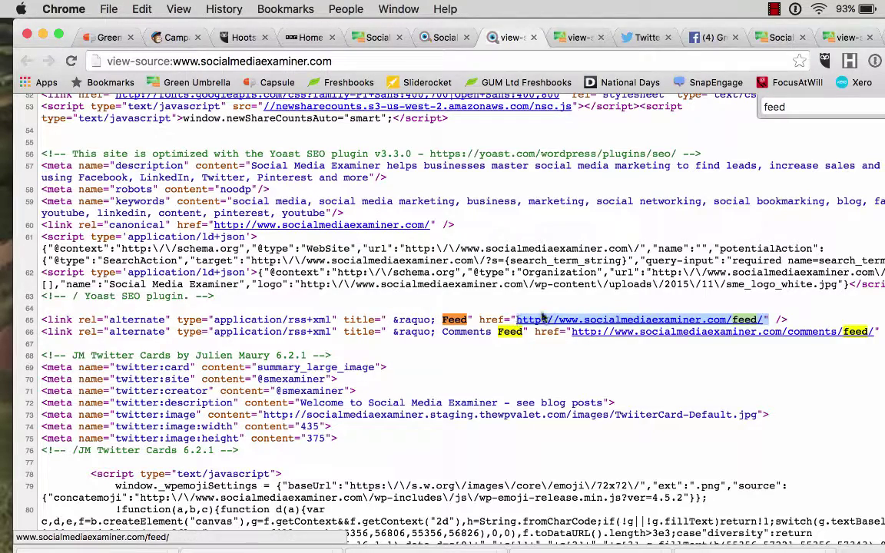
pyautogui.rightClick(559, 316)
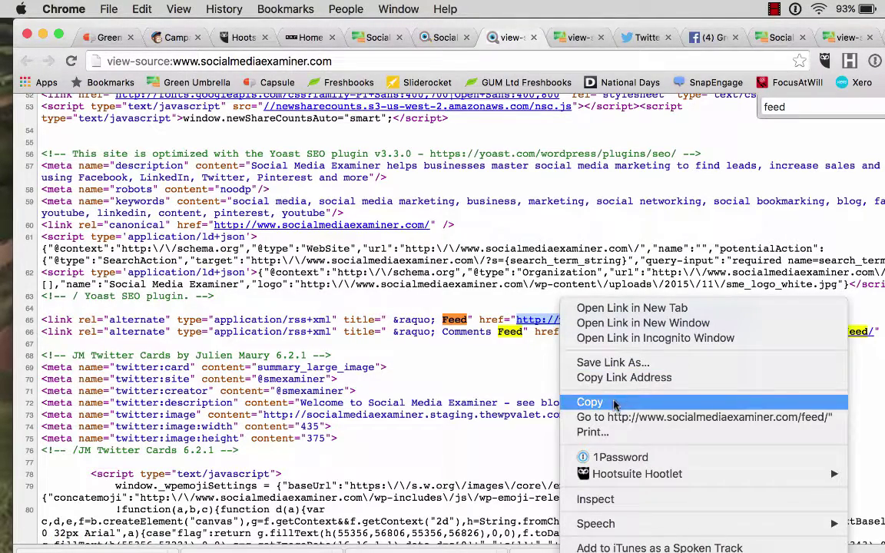
pyautogui.click(629, 380)
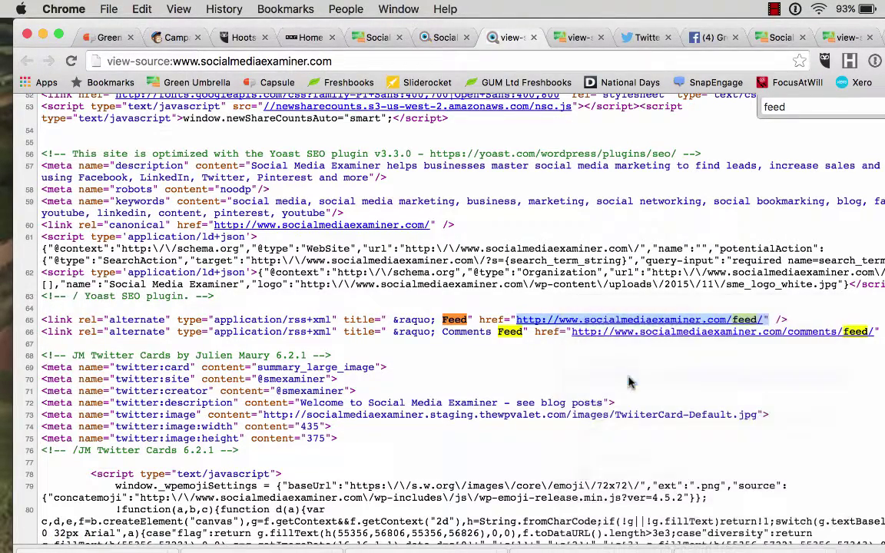
pyautogui.click(238, 37)
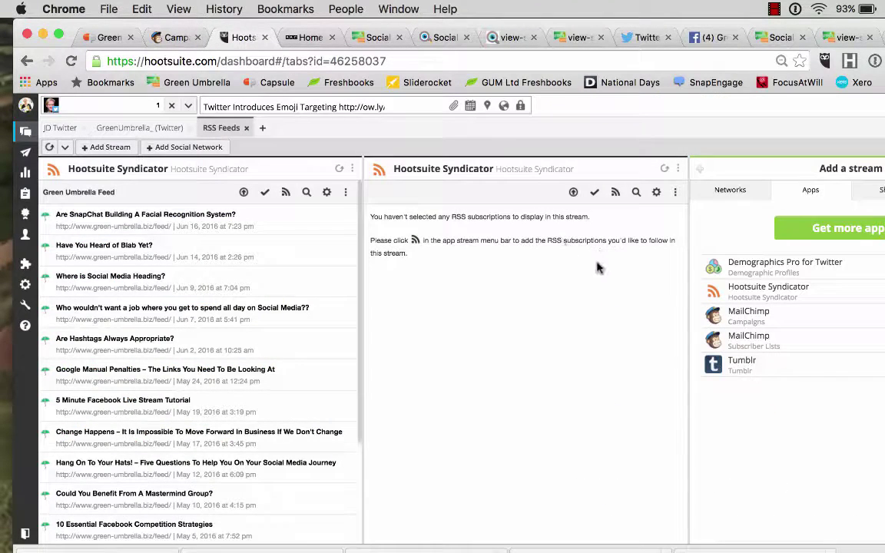
# Add the pasted Social Media Examiner feed to the second stream's subscriptions and start its articles
pyautogui.click(616, 194)
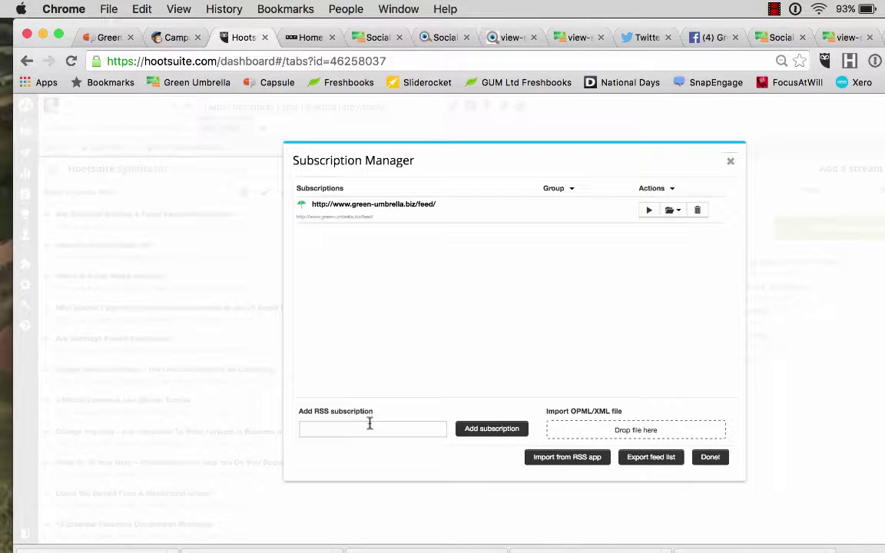
pyautogui.click(370, 424)
pyautogui.press('super+v')
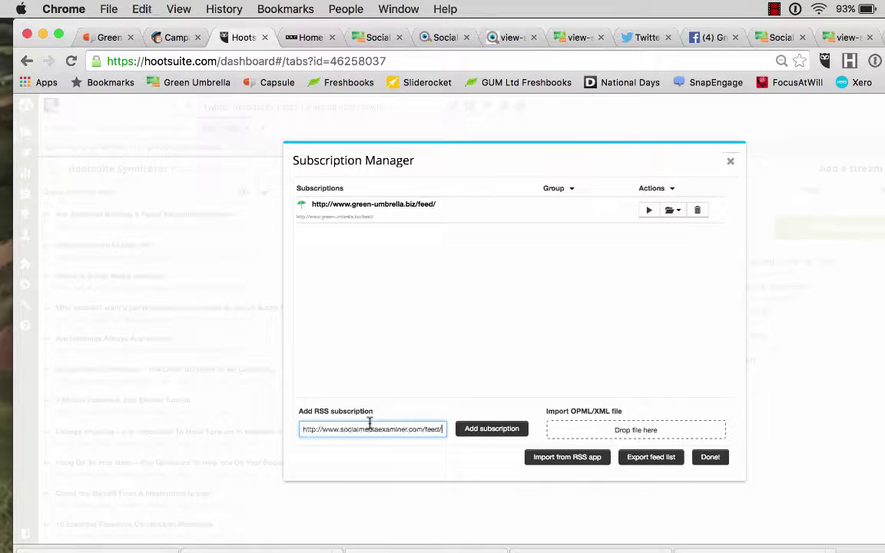
pyautogui.click(498, 433)
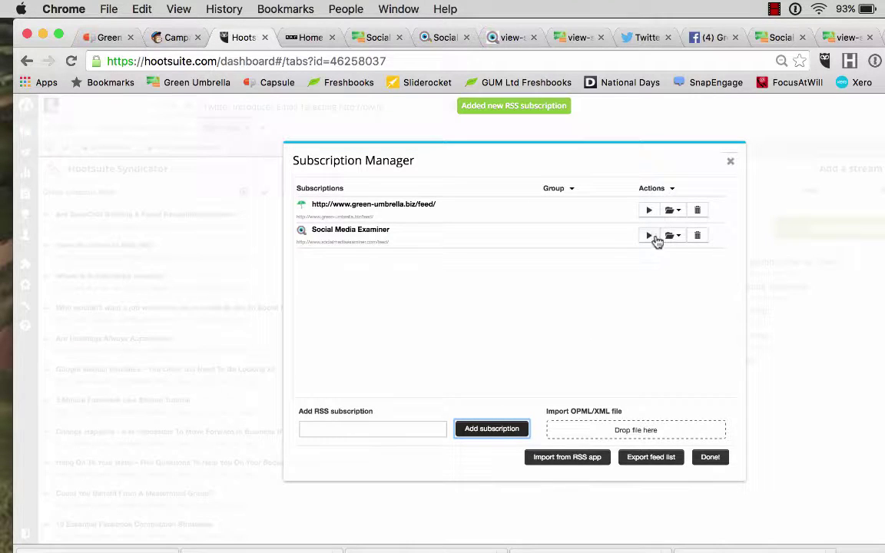
pyautogui.click(649, 237)
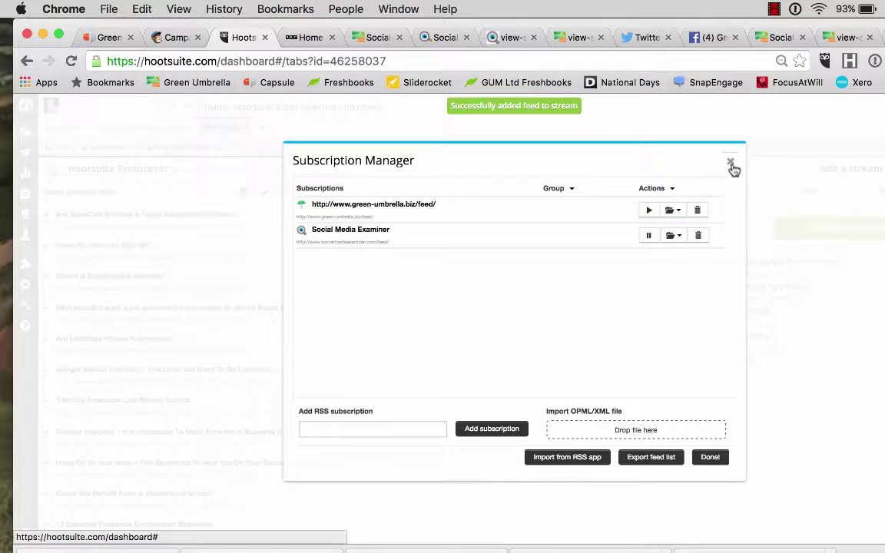
pyautogui.click(710, 458)
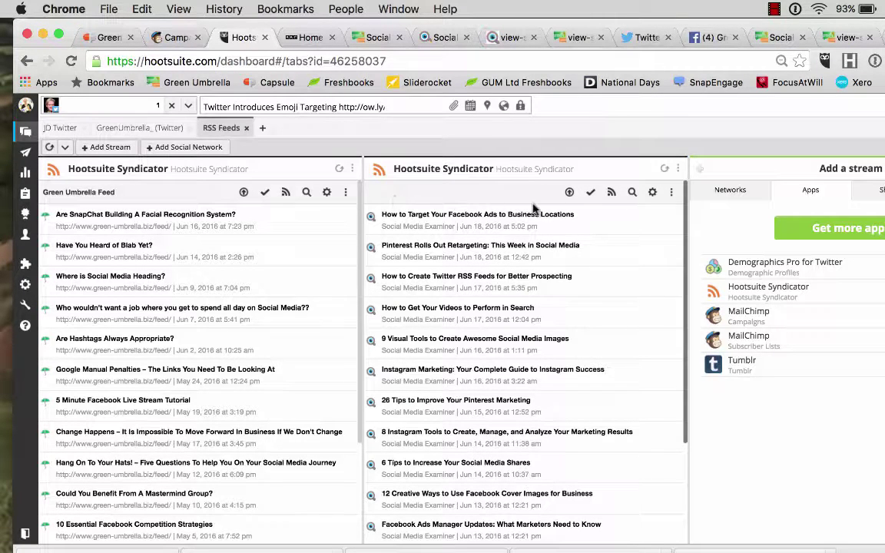
# Rename the second Syndicator stream to 'Social Media Examiner' in its settings and save
pyautogui.click(653, 194)
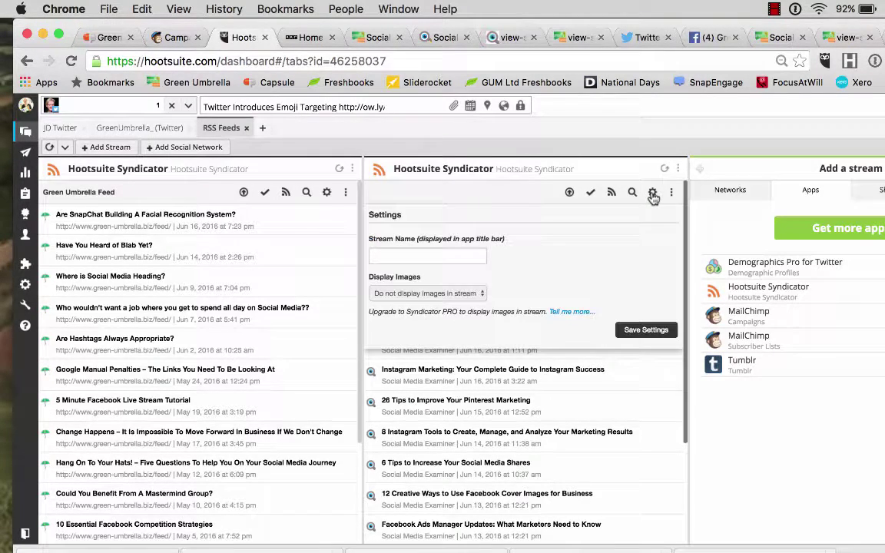
pyautogui.click(410, 259)
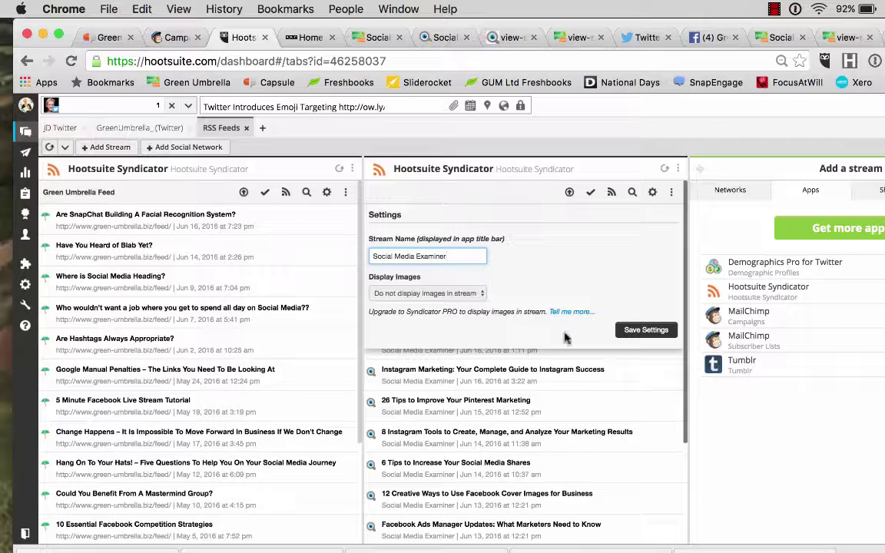
pyautogui.click(649, 330)
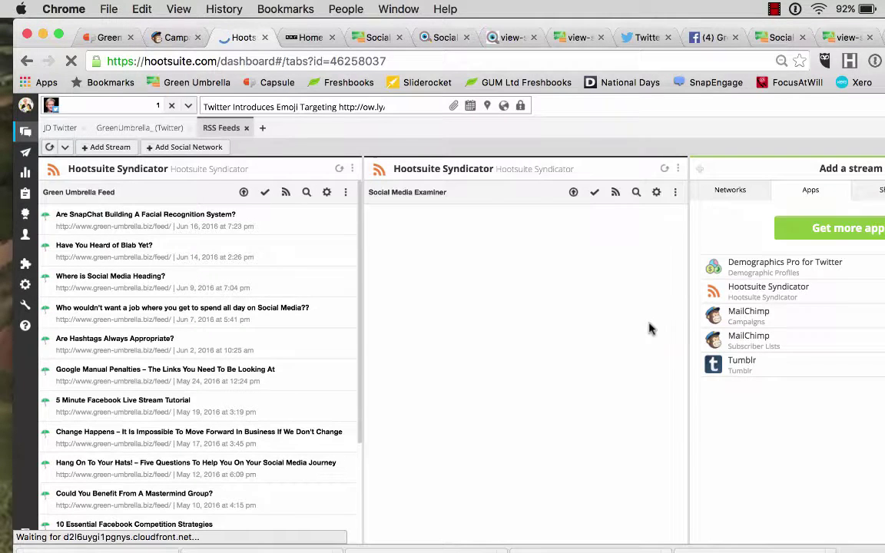